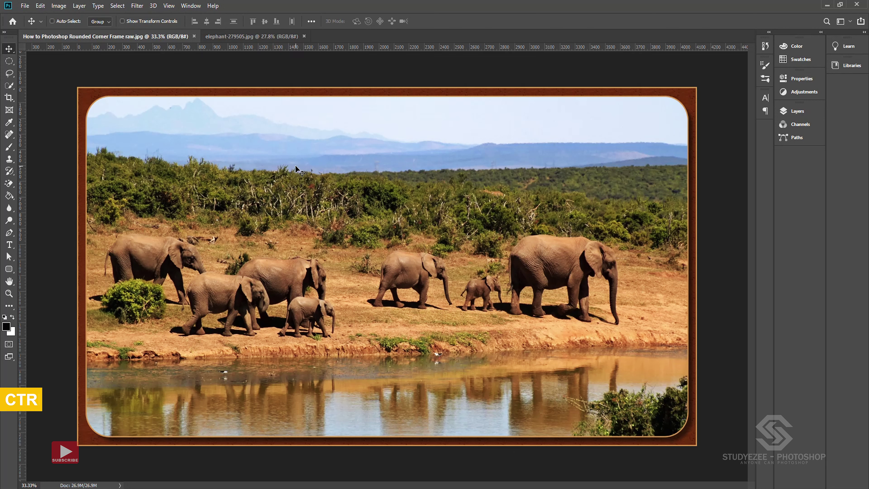
Switch to the plain elephant-279505.jpg document after viewing the finished frame example.
{"action": "left_click", "coordinate": [221, 37]}
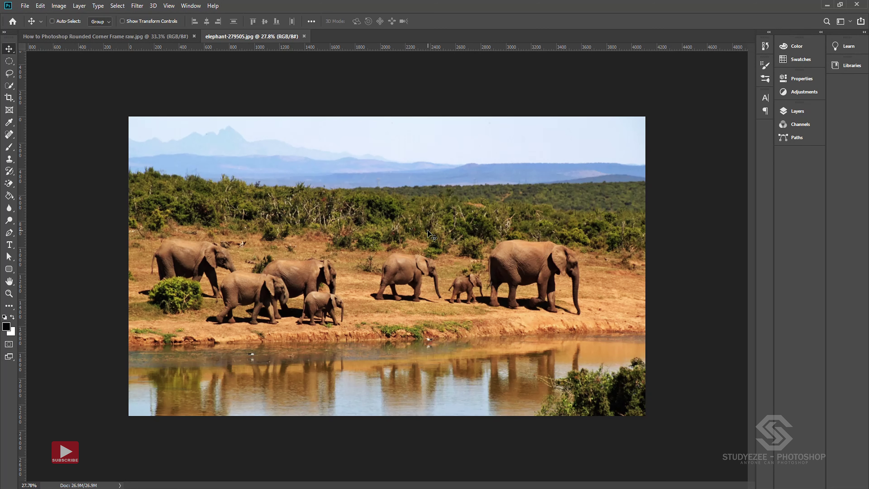
Choose the Rounded Rectangle Tool in Shape mode with a 150 px corner radius.
{"action": "left_click", "coordinate": [9, 269]}
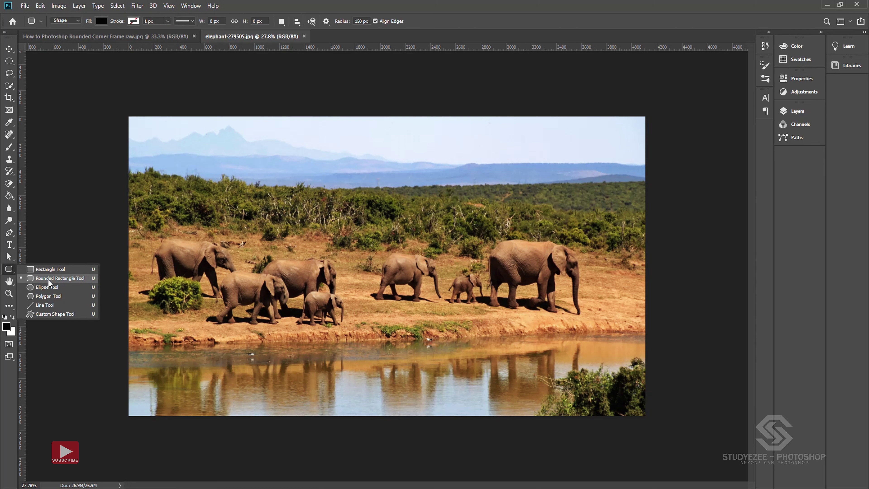
{"action": "left_click", "coordinate": [48, 280]}
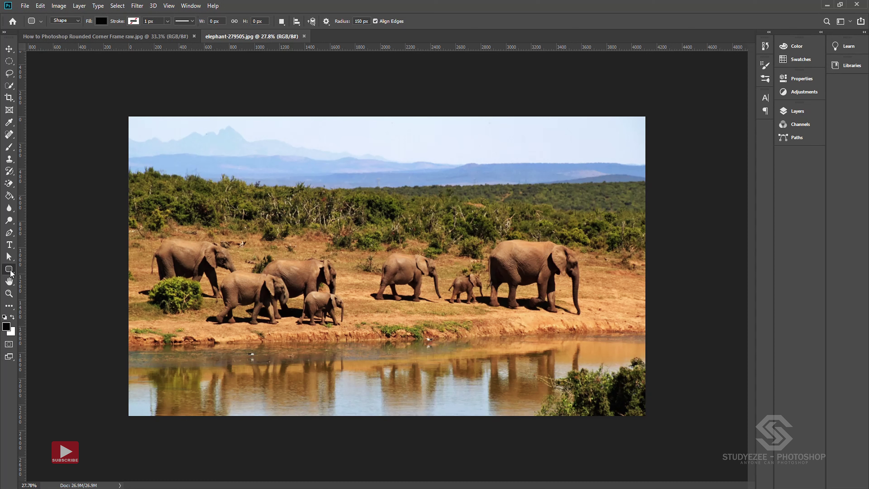
{"action": "left_click", "coordinate": [68, 20]}
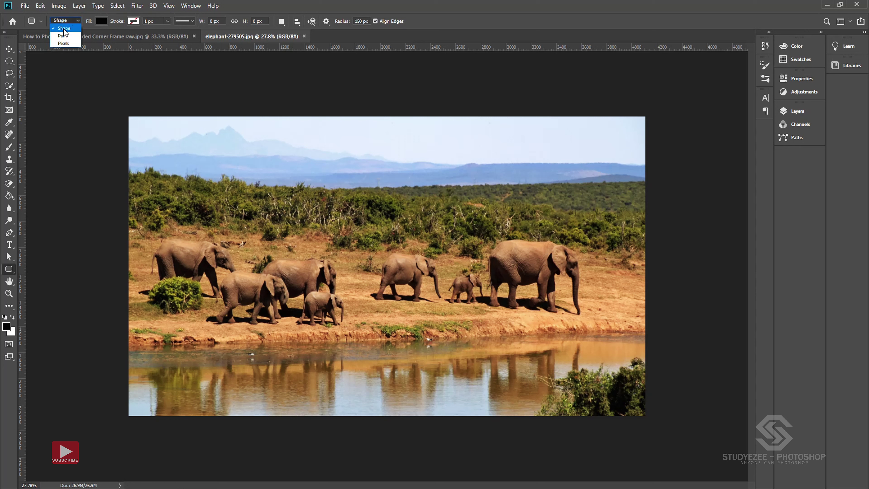
{"action": "left_click", "coordinate": [67, 31]}
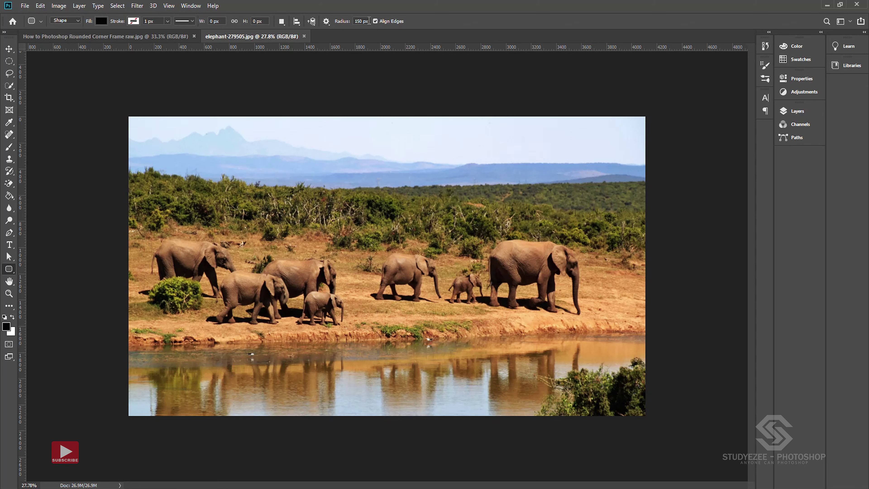
{"action": "left_click", "coordinate": [369, 21]}
{"action": "type", "text": "150"}
{"action": "key", "text": "Return"}
Draw a rounded rectangle just inside the photo edges and show the Layers panel.
{"action": "mouse_move", "coordinate": [134, 124]}
{"action": "left_mouse_down"}
{"action": "mouse_move", "coordinate": [498, 394]}
{"action": "mouse_move", "coordinate": [639, 410]}
{"action": "left_mouse_up"}
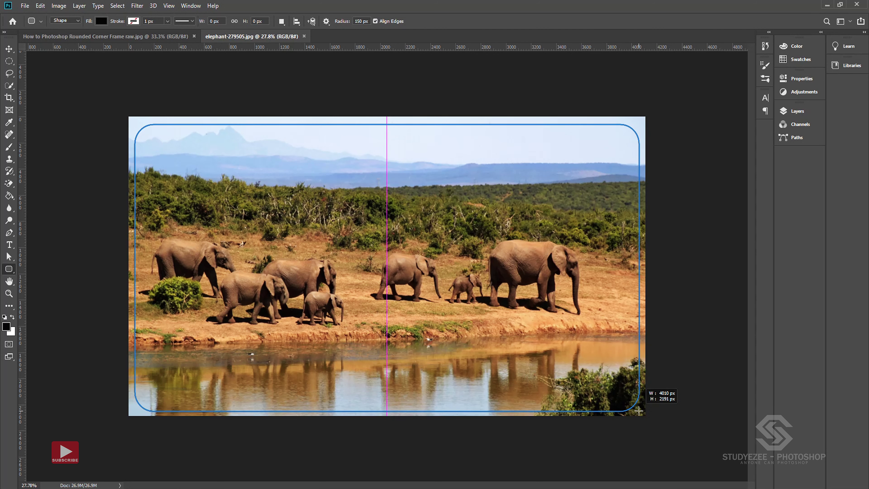
{"action": "left_click_drag", "start_coordinate": [639, 411], "coordinate": [639, 411]}
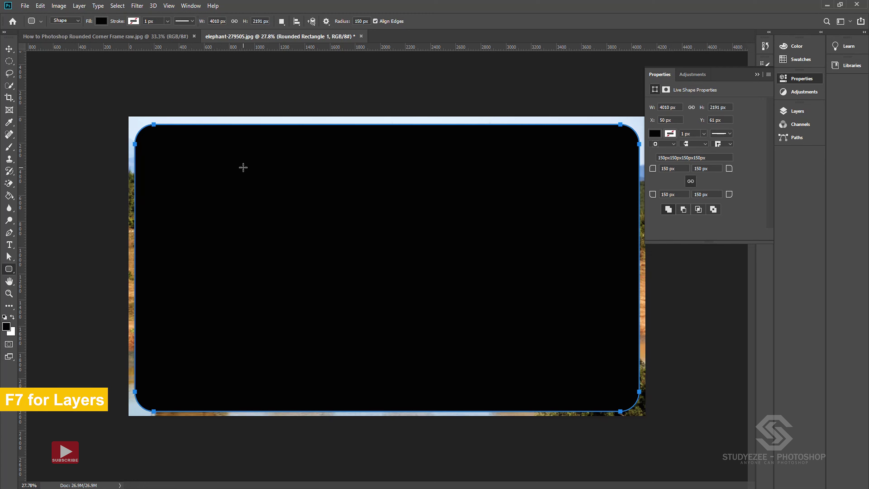
{"action": "key", "text": "F7"}
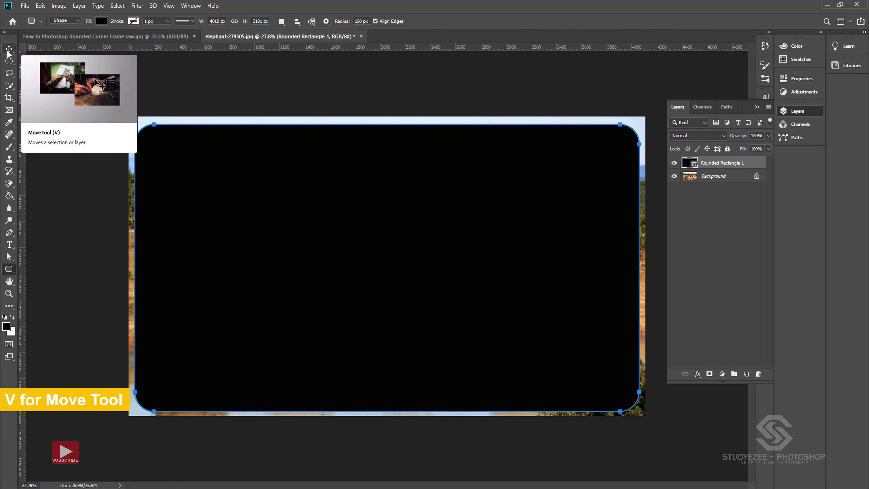
Align the rounded rectangle to the centre of the whole canvas, then deselect.
{"action": "left_click", "coordinate": [7, 50]}
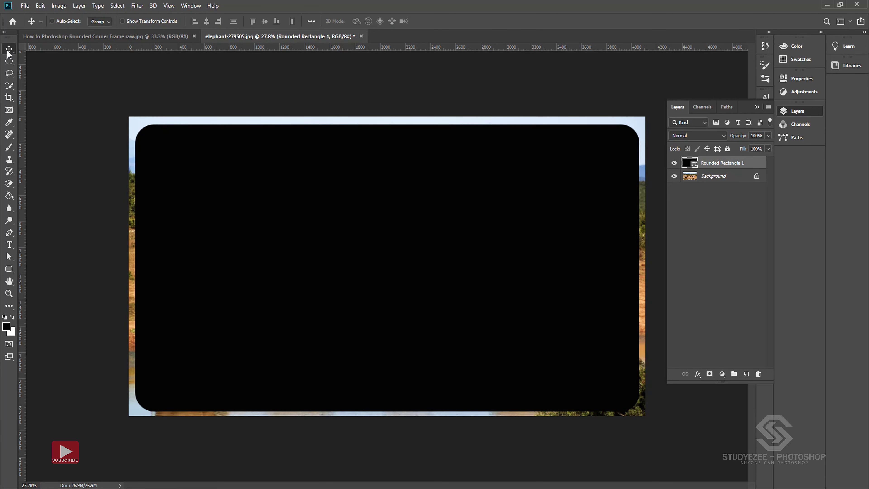
{"action": "key", "text": "ctrl"}
{"action": "key", "text": "ctrl+a"}
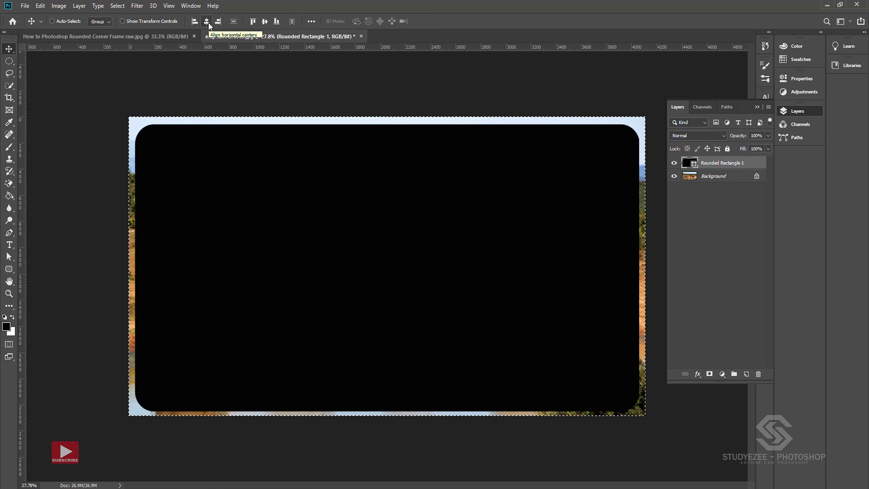
{"action": "left_click", "coordinate": [264, 23]}
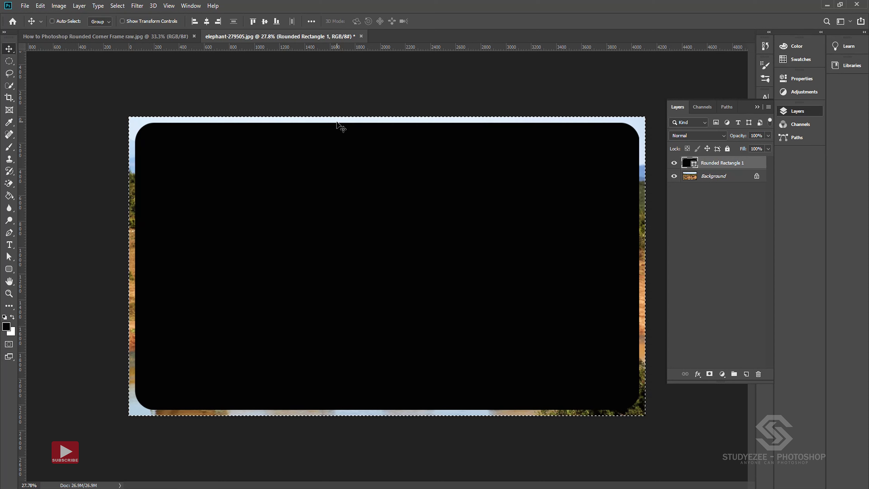
{"action": "key", "text": "ctrl"}
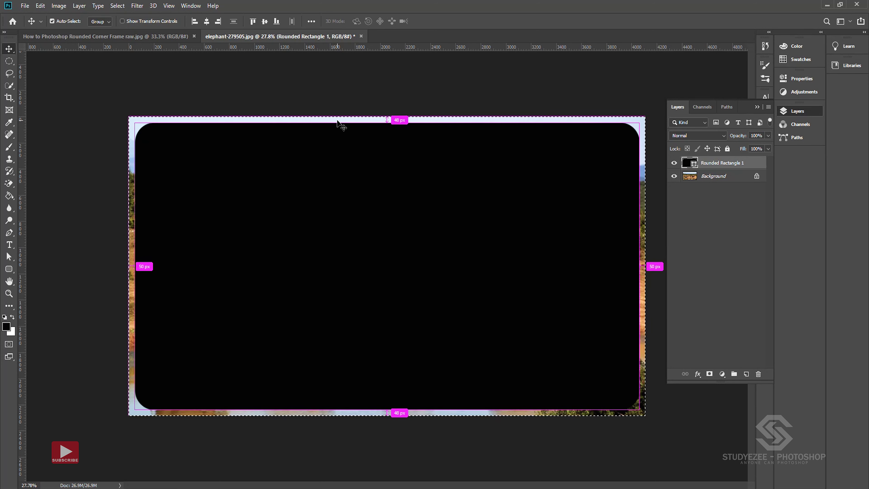
{"action": "key", "text": "ctrl+d"}
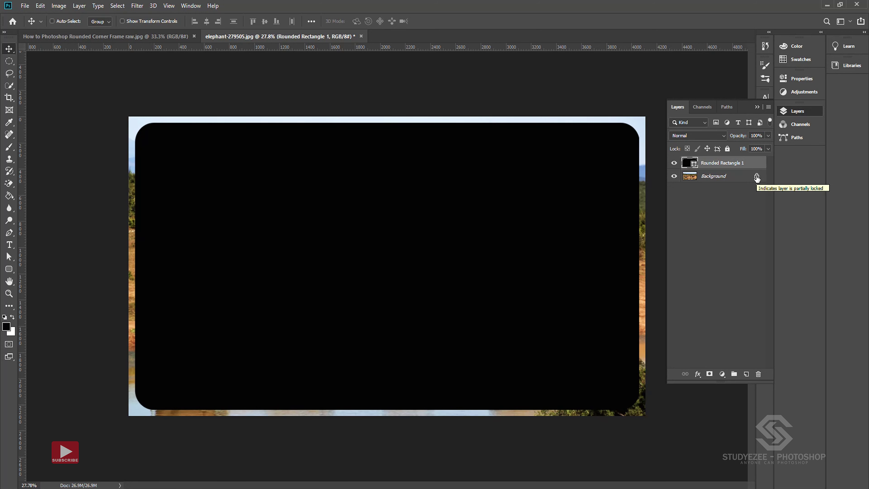
Unlock the Background photo layer and rename it BG.
{"action": "left_click_drag", "start_coordinate": [756, 177], "coordinate": [758, 374]}
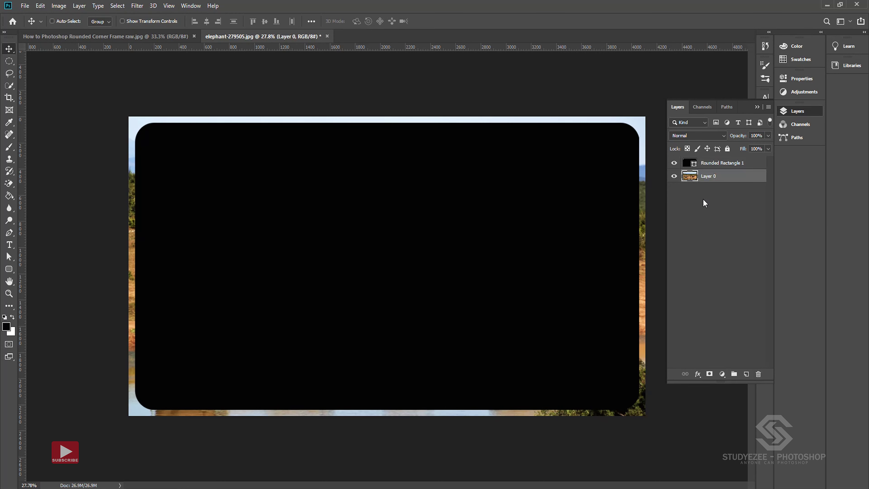
{"action": "double_click", "coordinate": [708, 176]}
{"action": "type", "text": "BG"}
{"action": "key", "text": "Return"}
Move BG above Rounded Rectangle 1 and clip it to the rectangle.
{"action": "left_click_drag", "start_coordinate": [714, 180], "coordinate": [715, 159]}
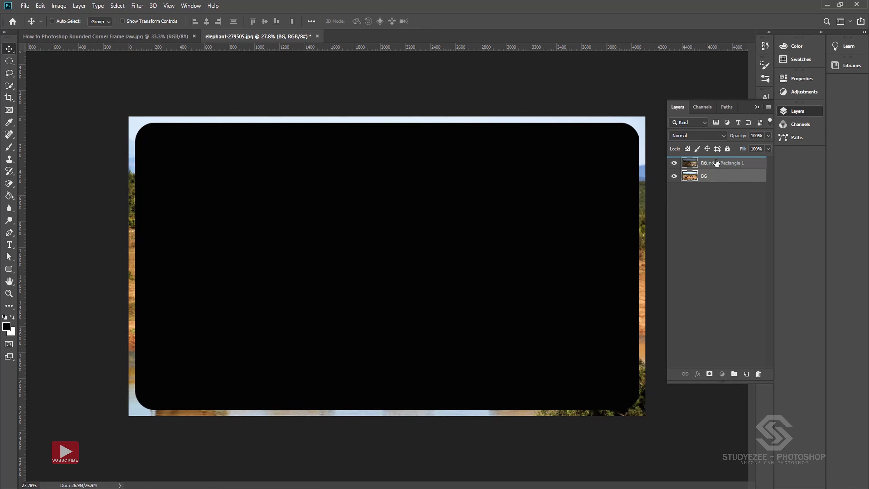
{"action": "left_click_drag", "start_coordinate": [715, 159], "coordinate": [716, 163]}
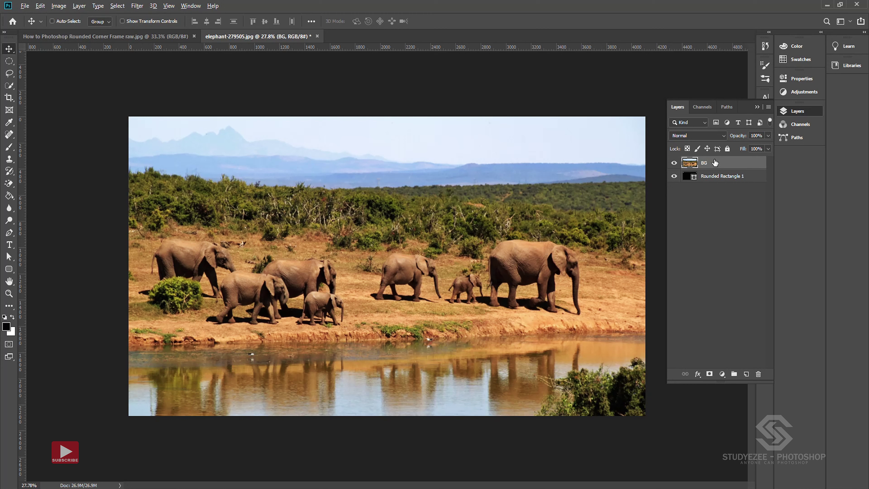
{"action": "left_click_drag", "start_coordinate": [714, 162], "coordinate": [715, 168]}
{"action": "left_click_drag", "start_coordinate": [704, 164], "coordinate": [704, 167]}
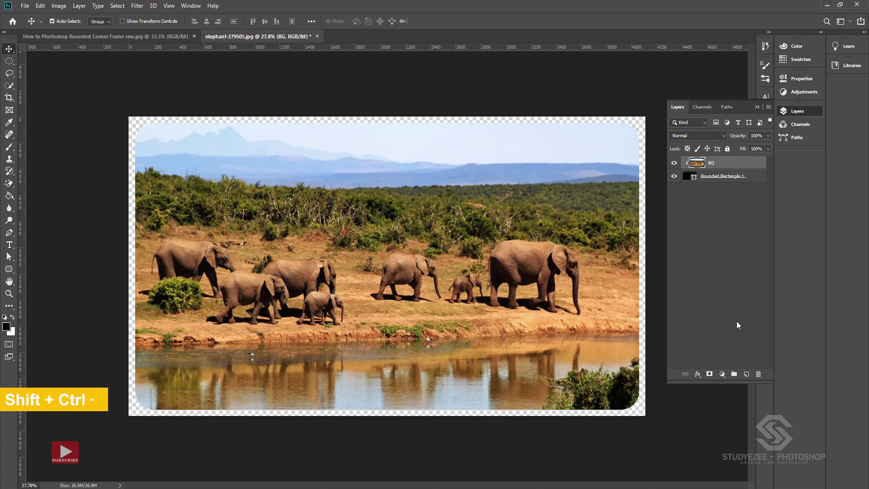
Create a white-filled MASTER BG layer and place it below Rounded Rectangle 1.
{"action": "key", "text": "ctrl+shift+n"}
{"action": "type", "text": "MASTER BG"}
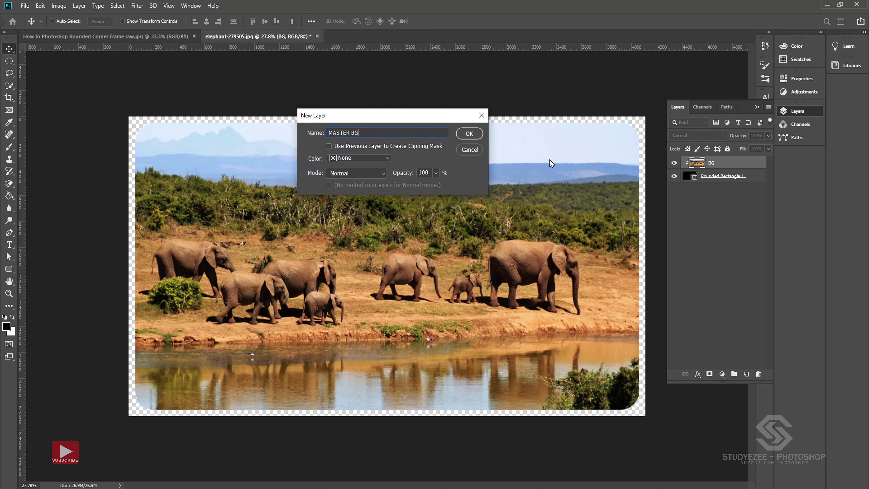
{"action": "left_click", "coordinate": [469, 133]}
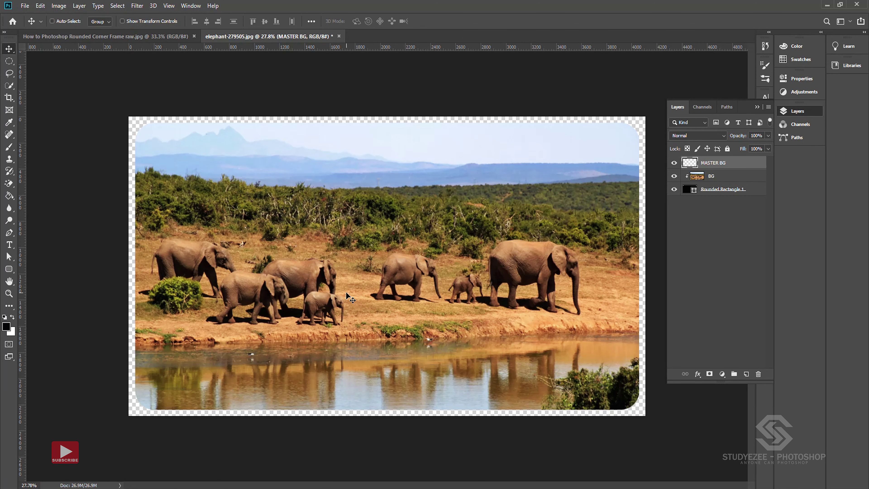
{"action": "key", "text": "ctrl+BackSpace"}
{"action": "key", "text": "ctrl+BackSpace"}
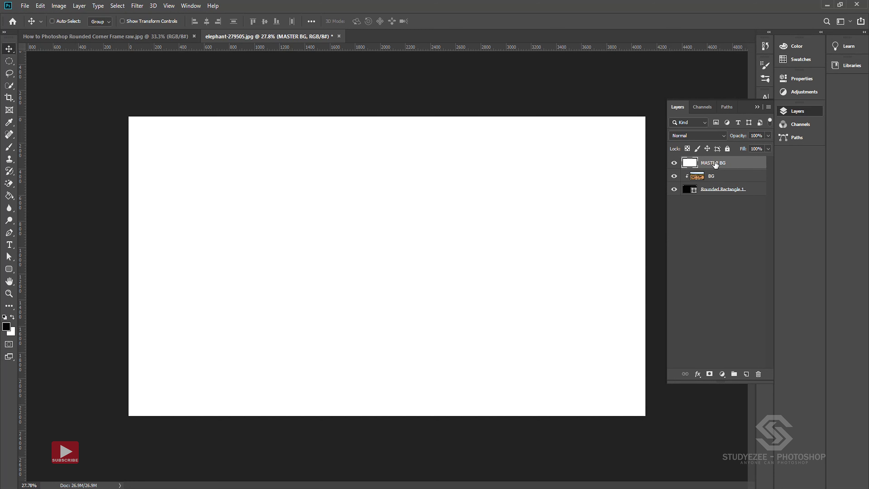
{"action": "left_click_drag", "start_coordinate": [715, 164], "coordinate": [721, 198]}
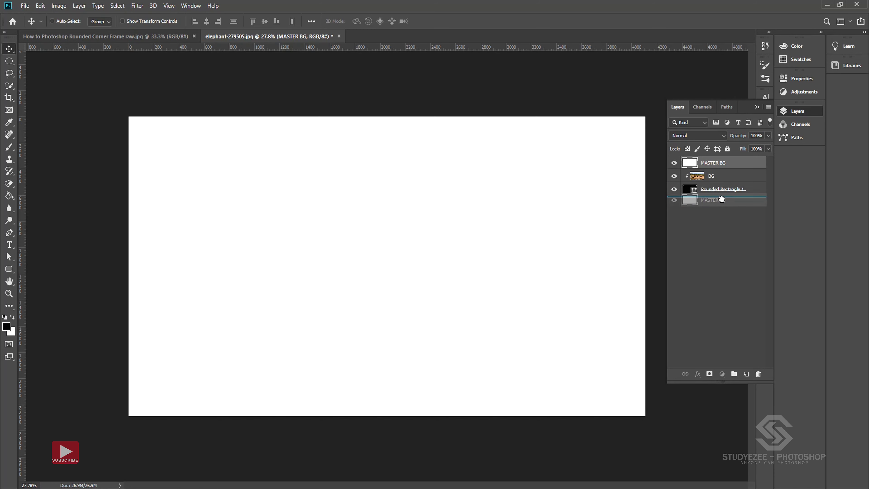
{"action": "left_click_drag", "start_coordinate": [722, 200], "coordinate": [721, 198]}
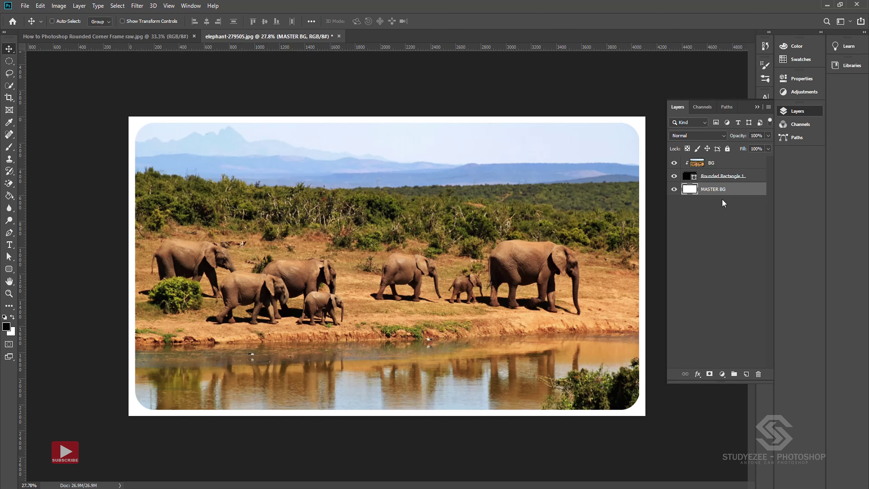
Add an 8 px outside stroke in #CC9457 to Rounded Rectangle 1.
{"action": "left_click", "coordinate": [718, 177]}
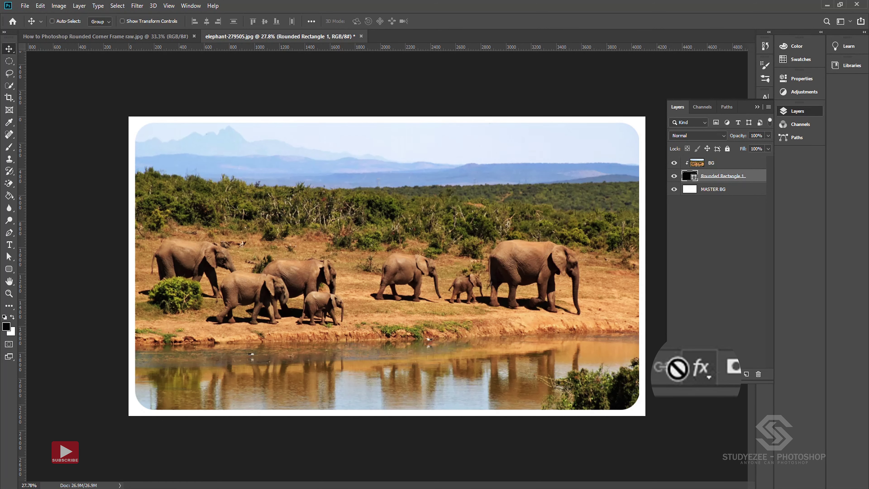
{"action": "left_click", "coordinate": [699, 376]}
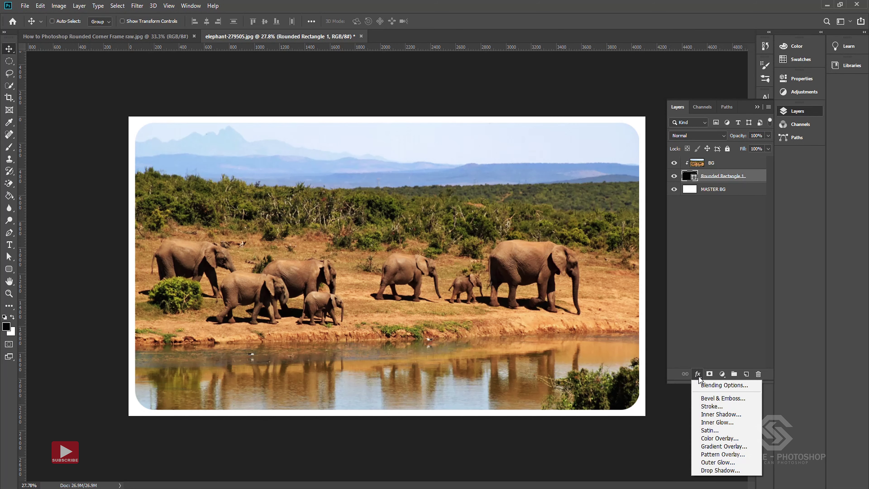
{"action": "left_click", "coordinate": [709, 406]}
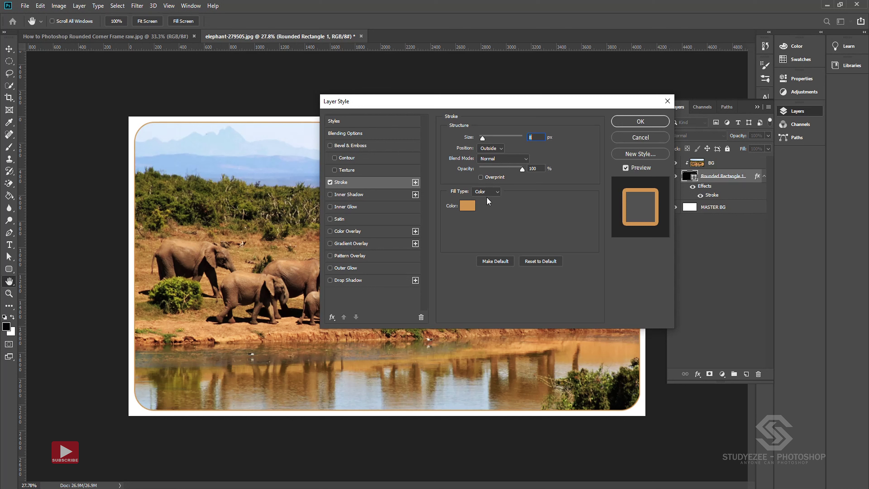
{"action": "left_click", "coordinate": [468, 206]}
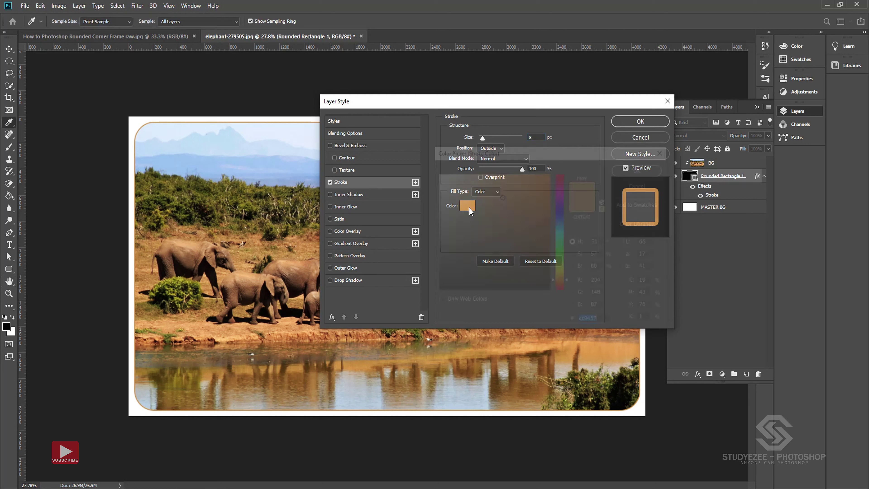
{"action": "left_click_drag", "start_coordinate": [551, 151], "coordinate": [501, 91]}
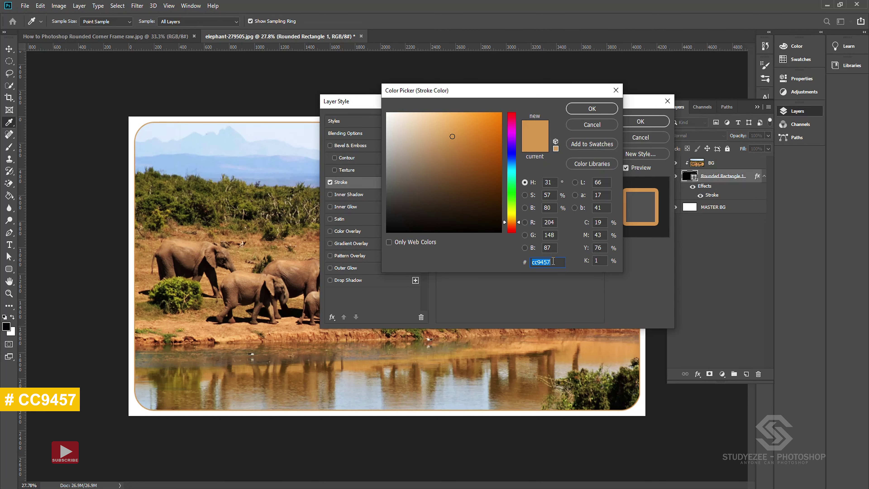
{"action": "left_click", "coordinate": [587, 111]}
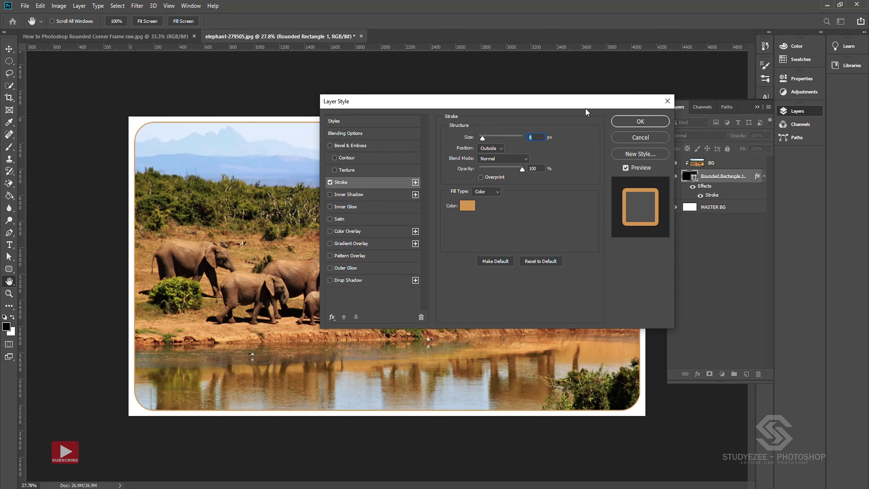
Add a black drop shadow (50% opacity, 48 px distance, 24 px size) and apply the style.
{"action": "left_click", "coordinate": [340, 279]}
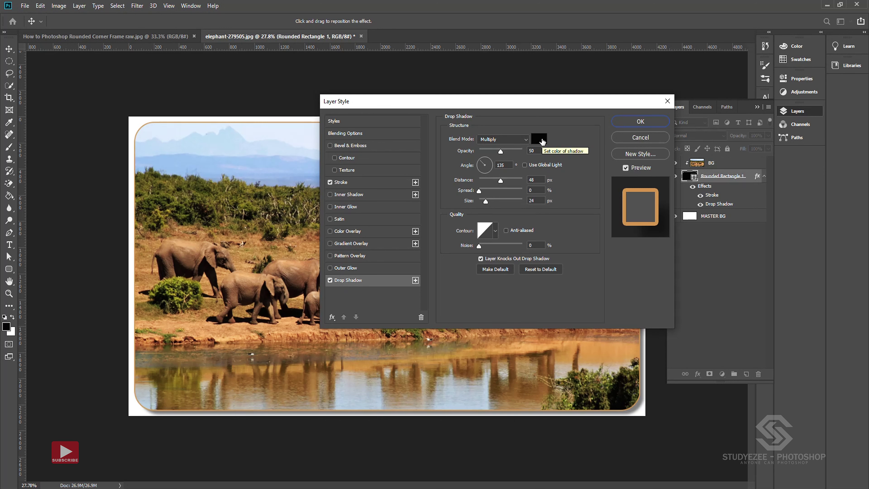
{"action": "left_click", "coordinate": [542, 139]}
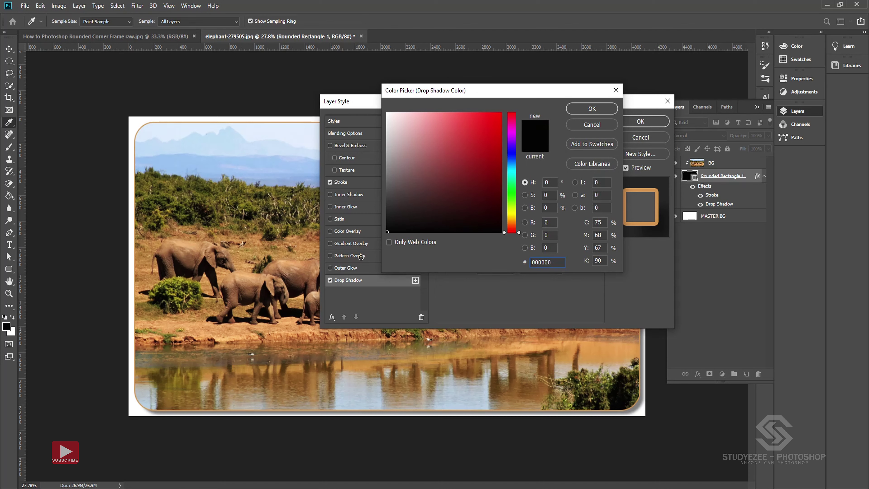
{"action": "left_click", "coordinate": [592, 108]}
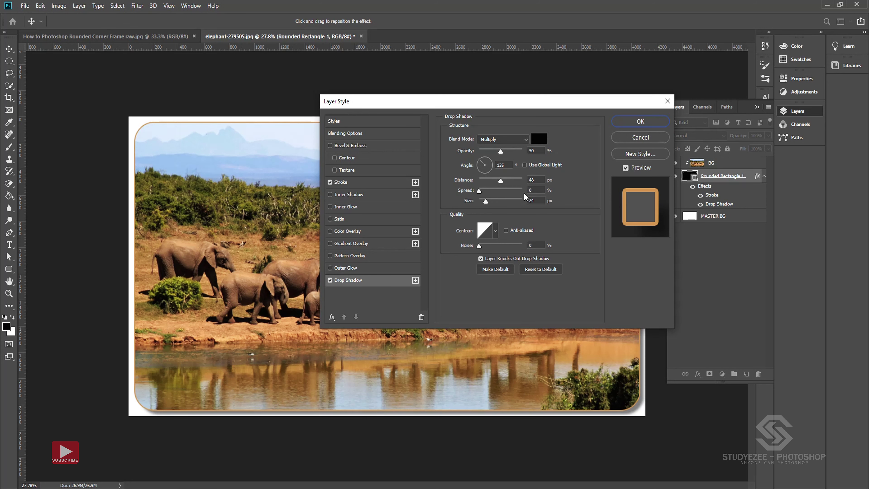
{"action": "left_click", "coordinate": [634, 122]}
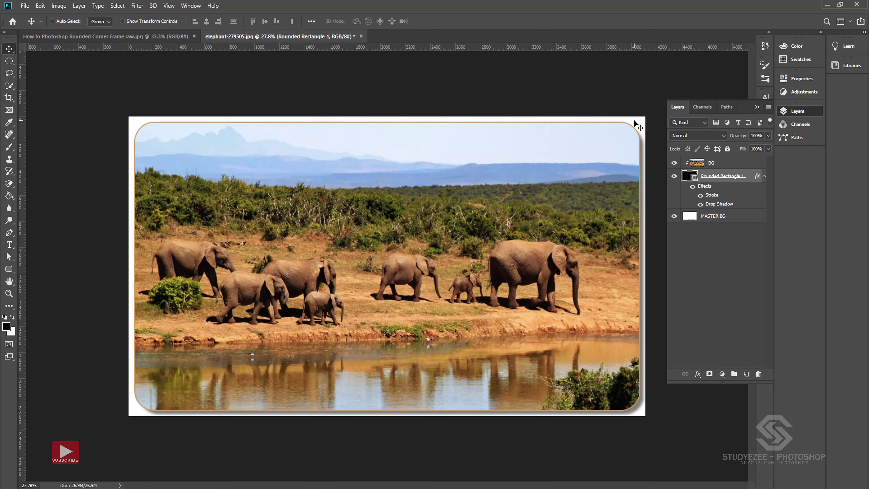
Add an inside stroke in #CC9457 to the MASTER BG layer.
{"action": "left_click", "coordinate": [719, 219]}
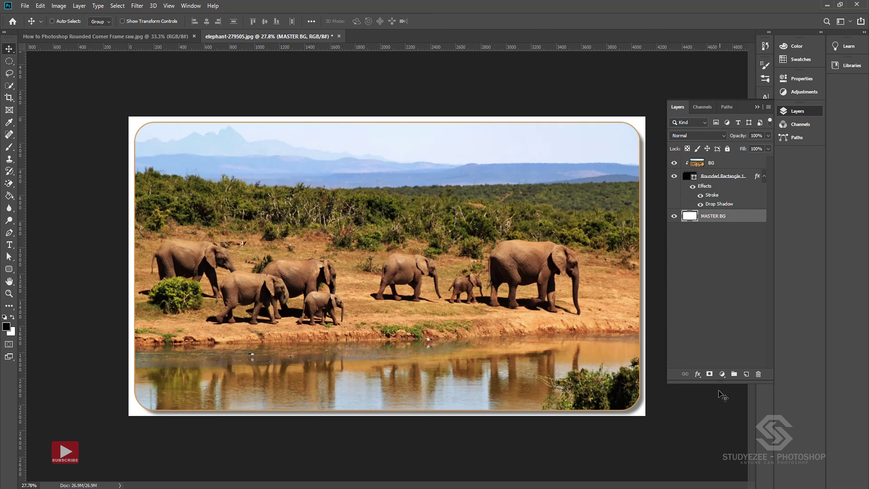
{"action": "left_click", "coordinate": [698, 379]}
{"action": "left_click", "coordinate": [707, 406]}
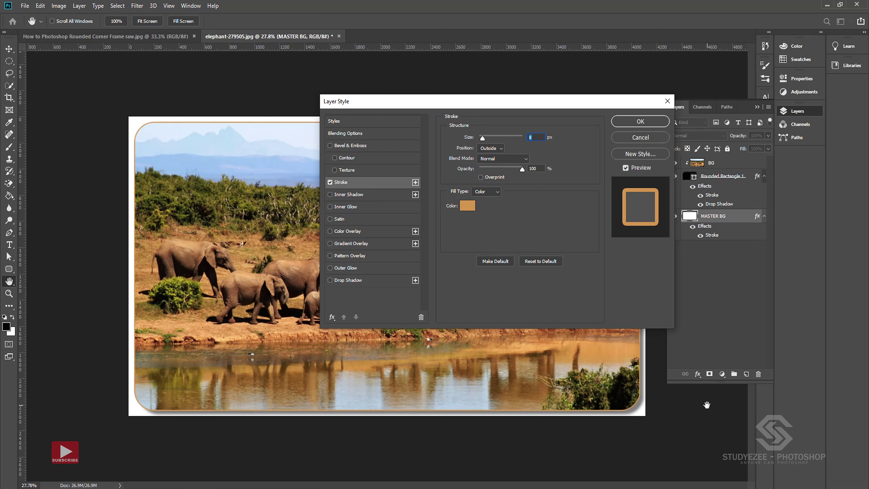
{"action": "left_click", "coordinate": [486, 151]}
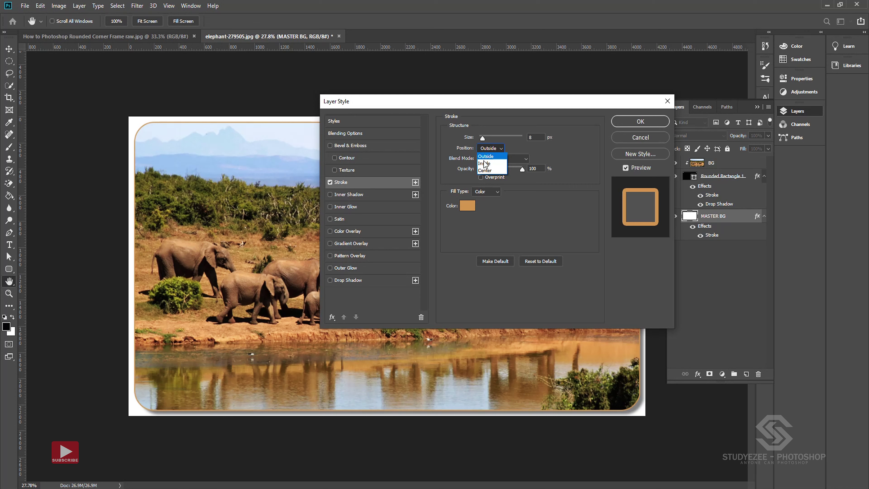
{"action": "left_click", "coordinate": [486, 164]}
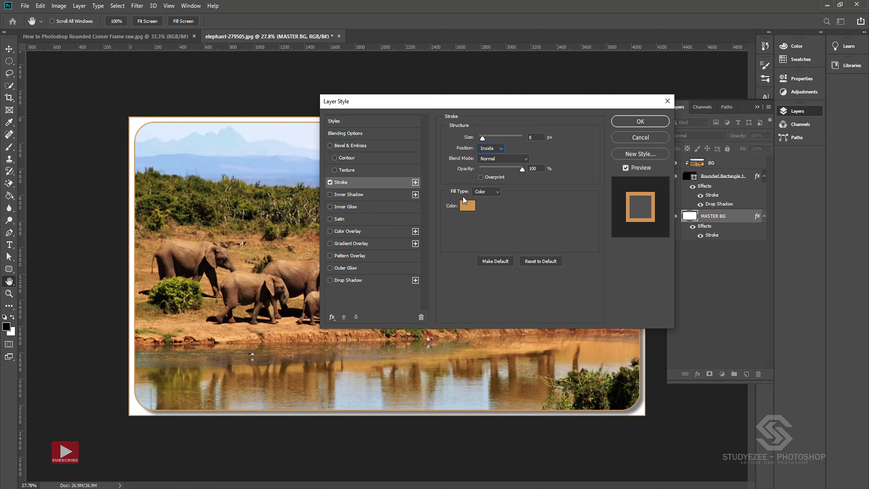
{"action": "left_click", "coordinate": [467, 207]}
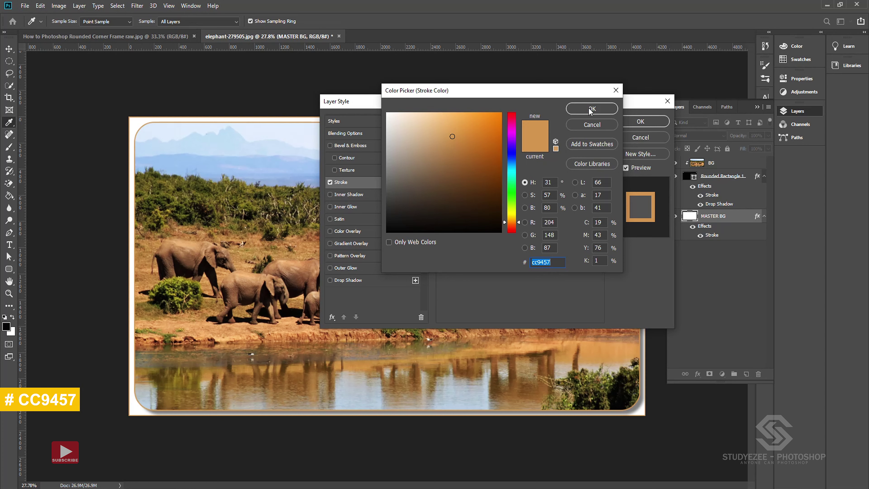
{"action": "left_click", "coordinate": [589, 109]}
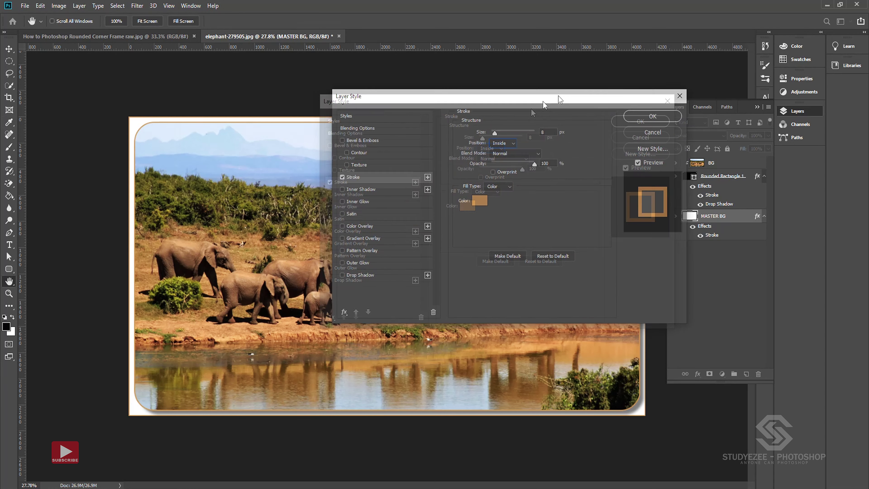
{"action": "left_click_drag", "start_coordinate": [533, 102], "coordinate": [583, 81]}
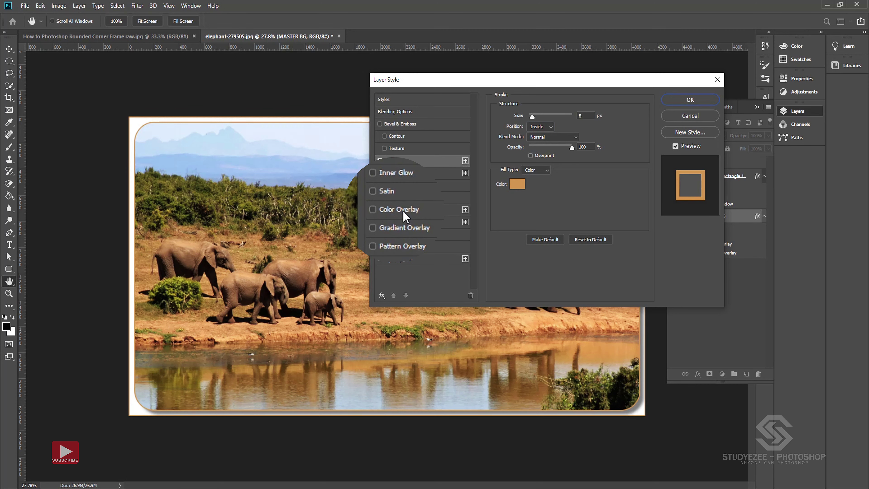
Tint MASTER BG with a Multiply colour overlay of #7a3b15.
{"action": "left_click", "coordinate": [399, 210]}
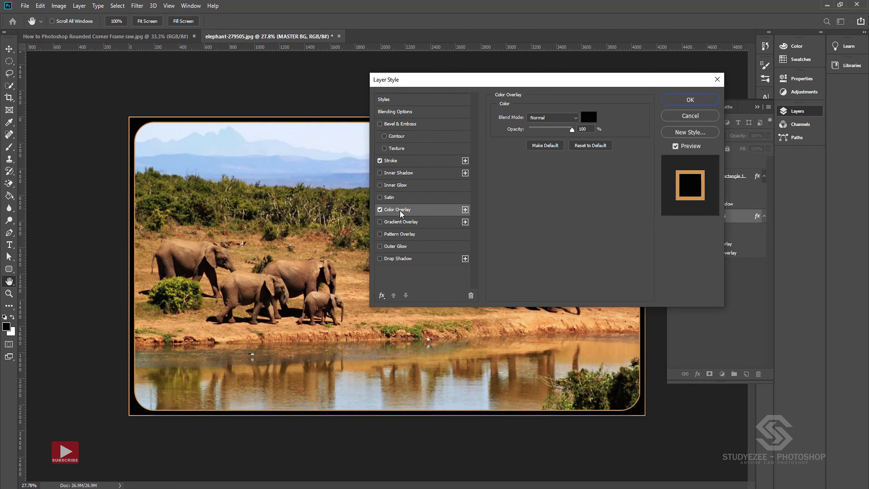
{"action": "left_click", "coordinate": [544, 118]}
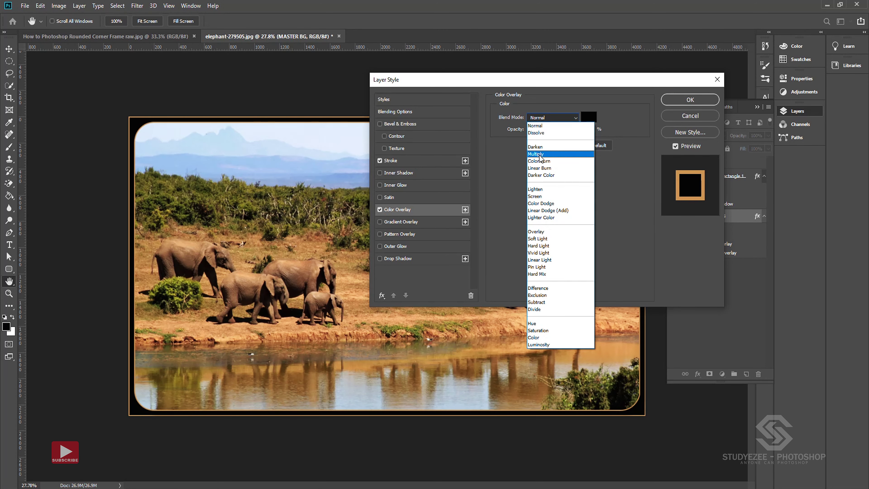
{"action": "left_click", "coordinate": [536, 147]}
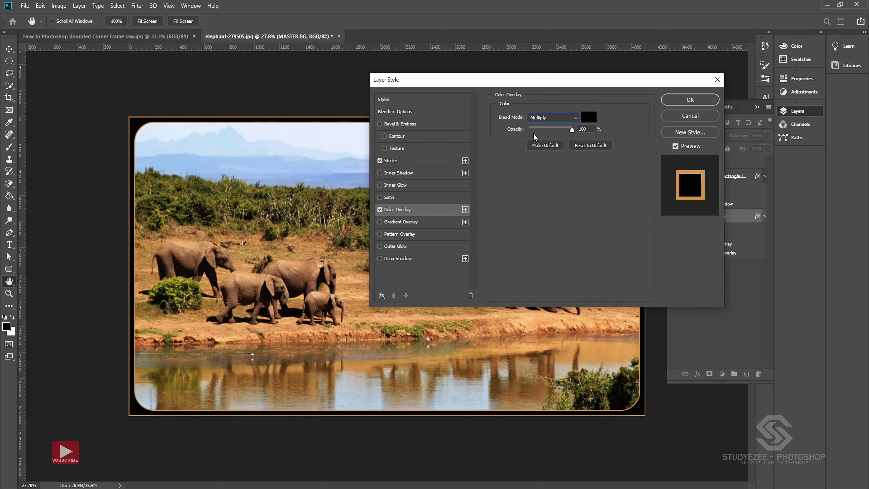
{"action": "left_click", "coordinate": [588, 117]}
{"action": "type", "text": "7"}
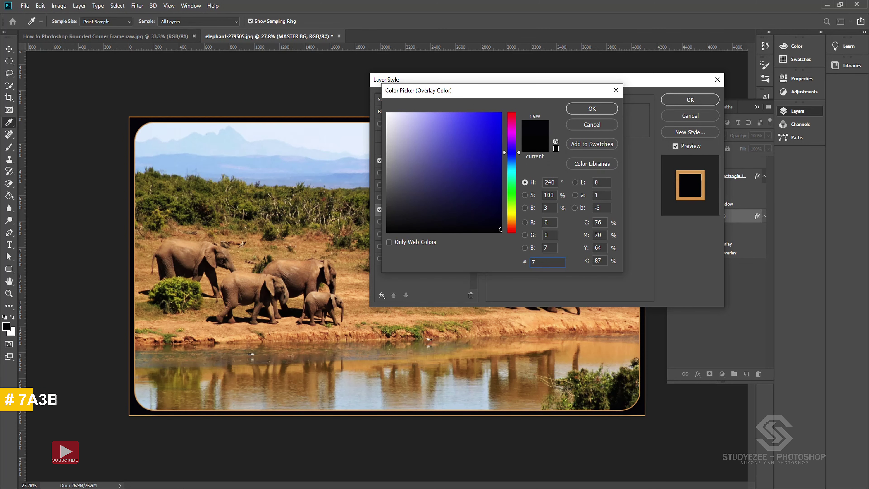
{"action": "type", "text": "a3b15"}
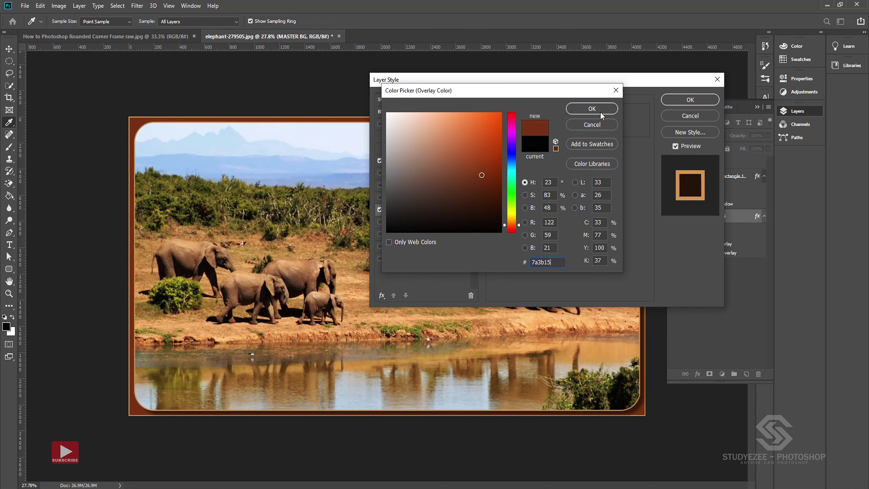
{"action": "left_click", "coordinate": [600, 113]}
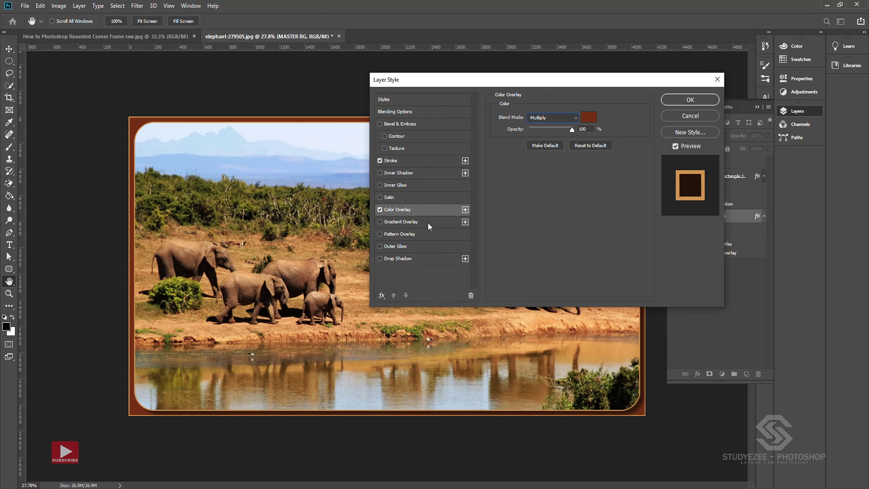
Add a Normal-mode Pattern Overlay to MASTER BG and load the Color Paper pattern set.
{"action": "left_click", "coordinate": [399, 233]}
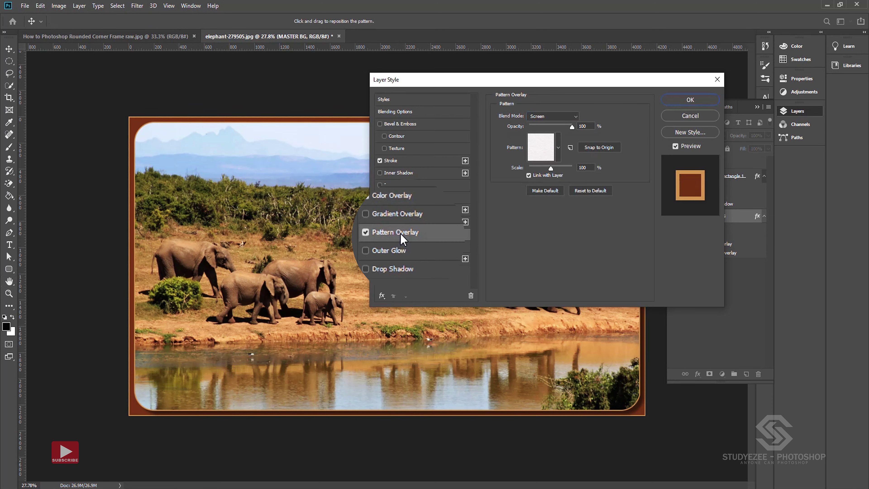
{"action": "left_click", "coordinate": [555, 118]}
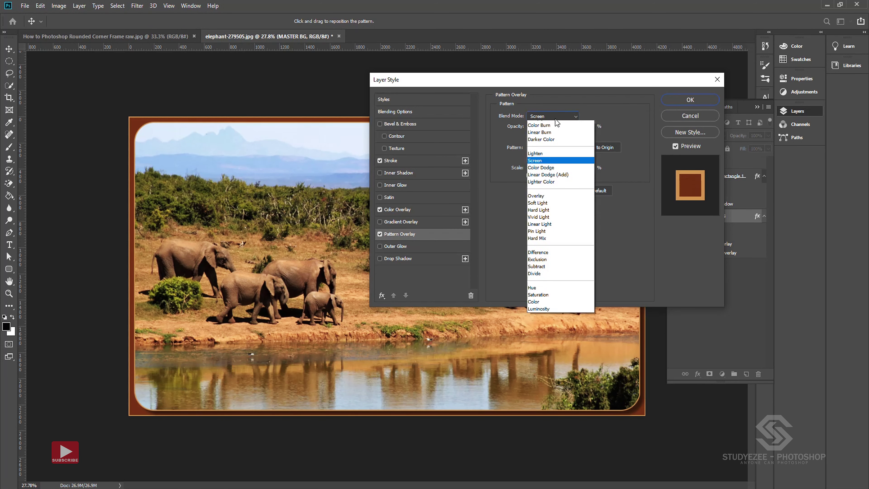
{"action": "left_click", "coordinate": [549, 120]}
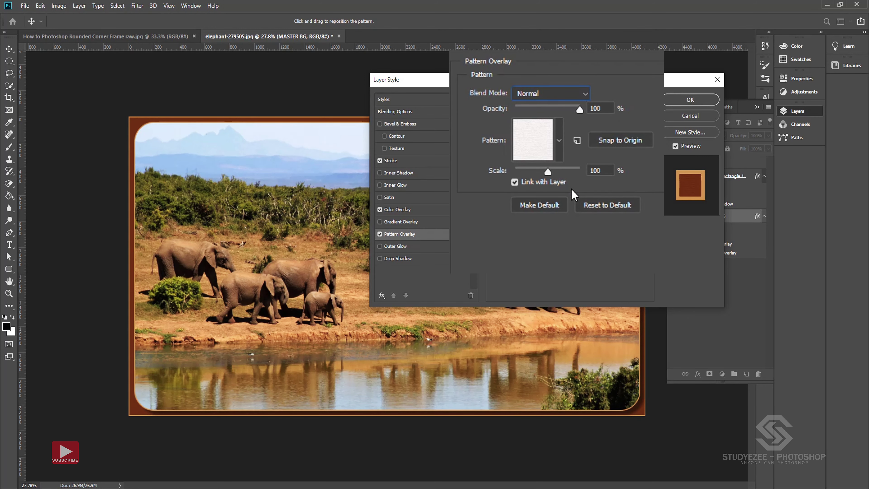
{"action": "left_click", "coordinate": [558, 142]}
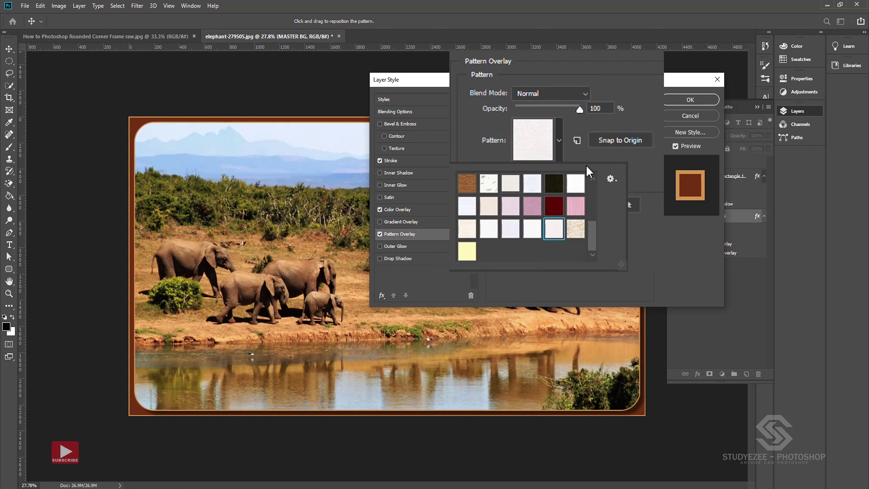
{"action": "left_click", "coordinate": [597, 176]}
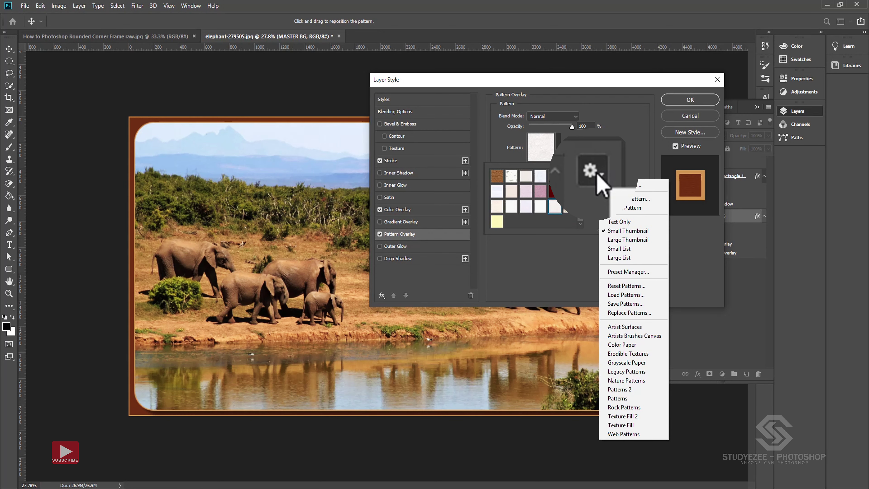
{"action": "left_click", "coordinate": [630, 346]}
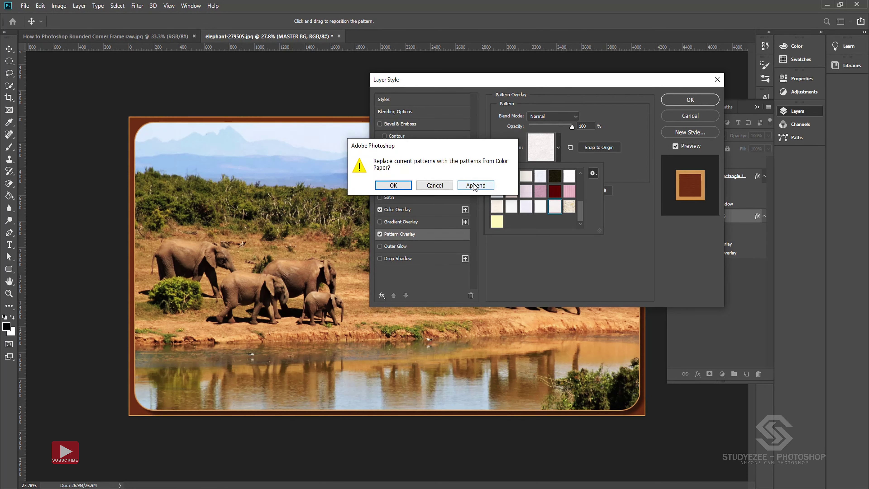
{"action": "left_click", "coordinate": [392, 185]}
Choose the beige textured paper pattern and apply the layer style.
{"action": "left_click_drag", "start_coordinate": [584, 179], "coordinate": [583, 214]}
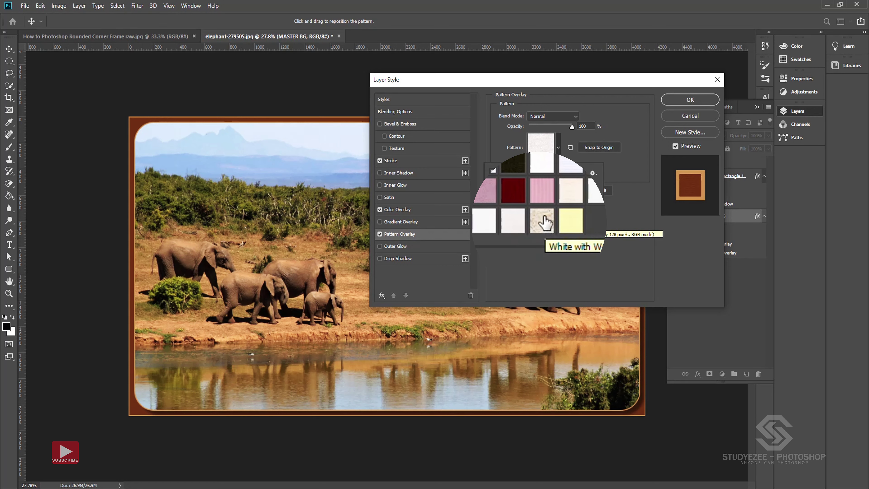
{"action": "left_click", "coordinate": [545, 223]}
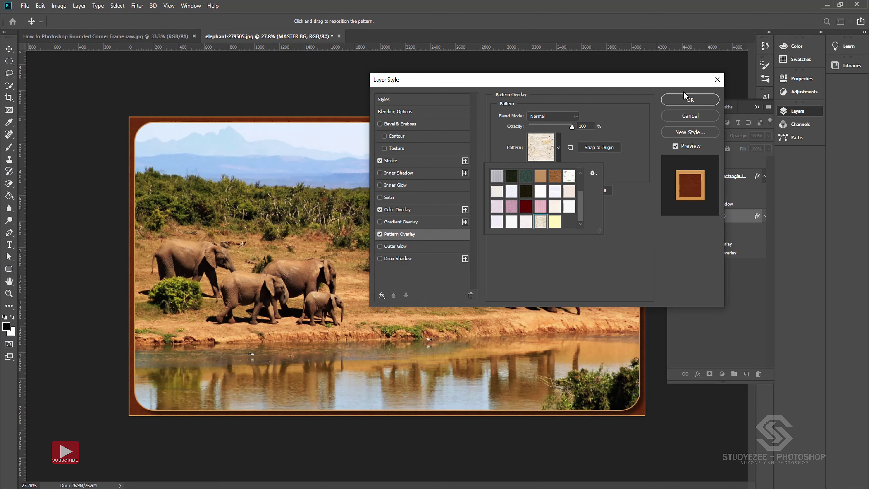
{"action": "left_click", "coordinate": [689, 99]}
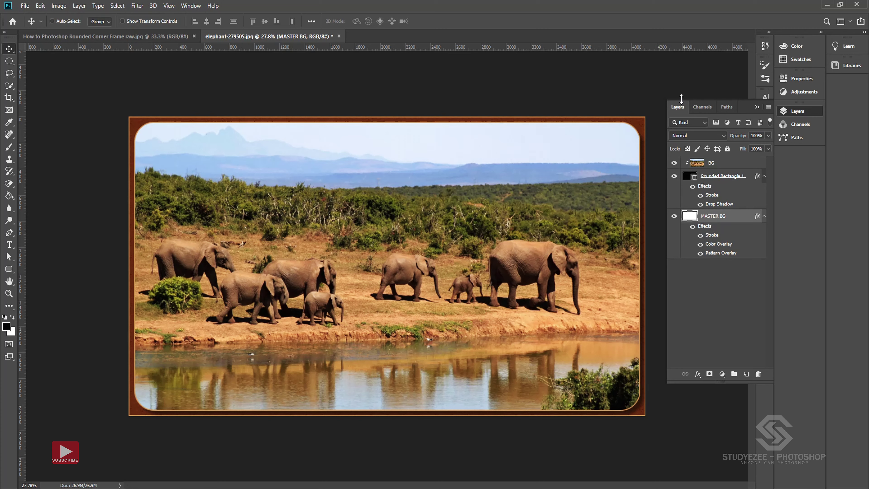